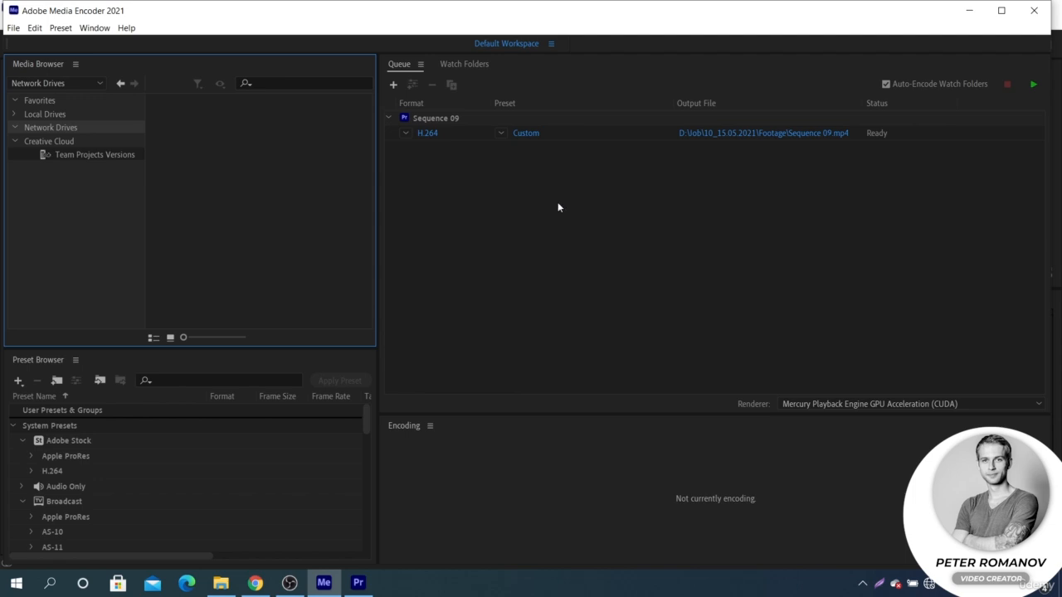
Step: Remove the Sequence 09 export from the encoding queue
left_click_drag(558, 203, 630, 139)
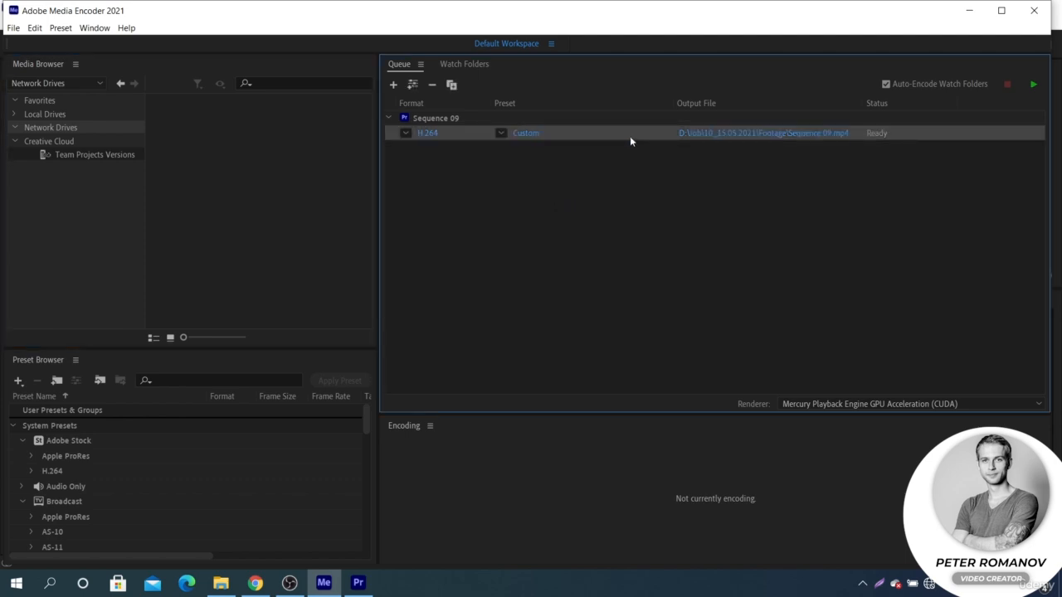
key("Delete")
left_click(608, 339)
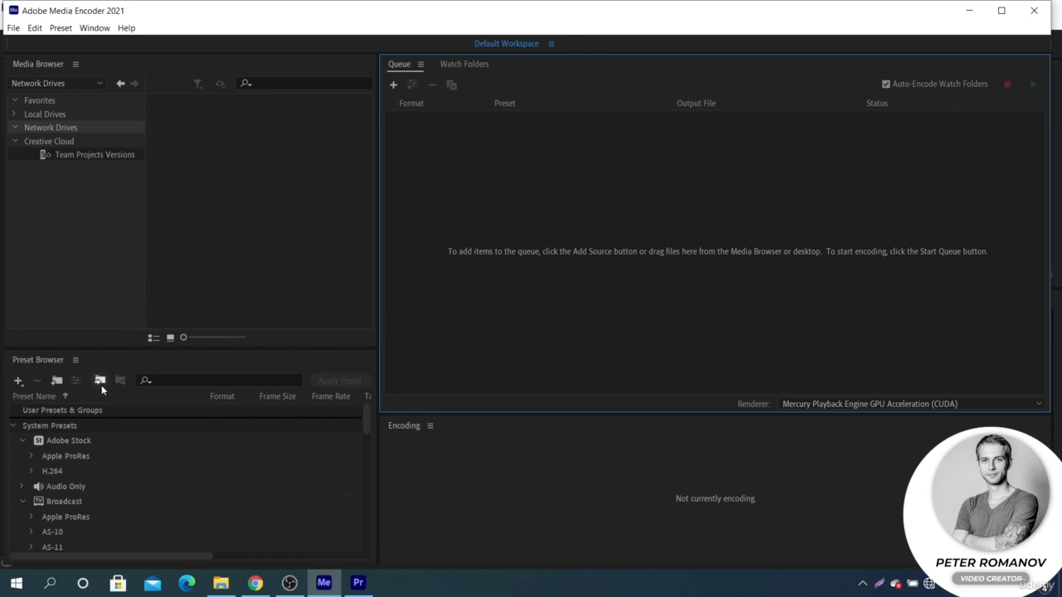
Step: Switch to Premiere Pro, view the Create Proxies options for the black sports car clip in the bin, and return to Media Encoder
left_click(19, 380)
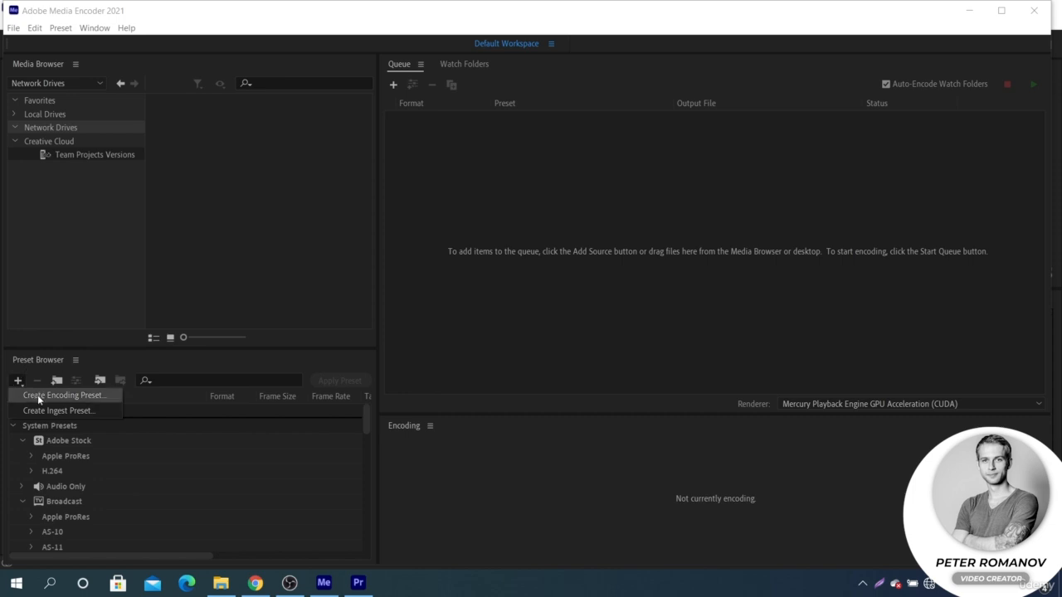
left_click(358, 583)
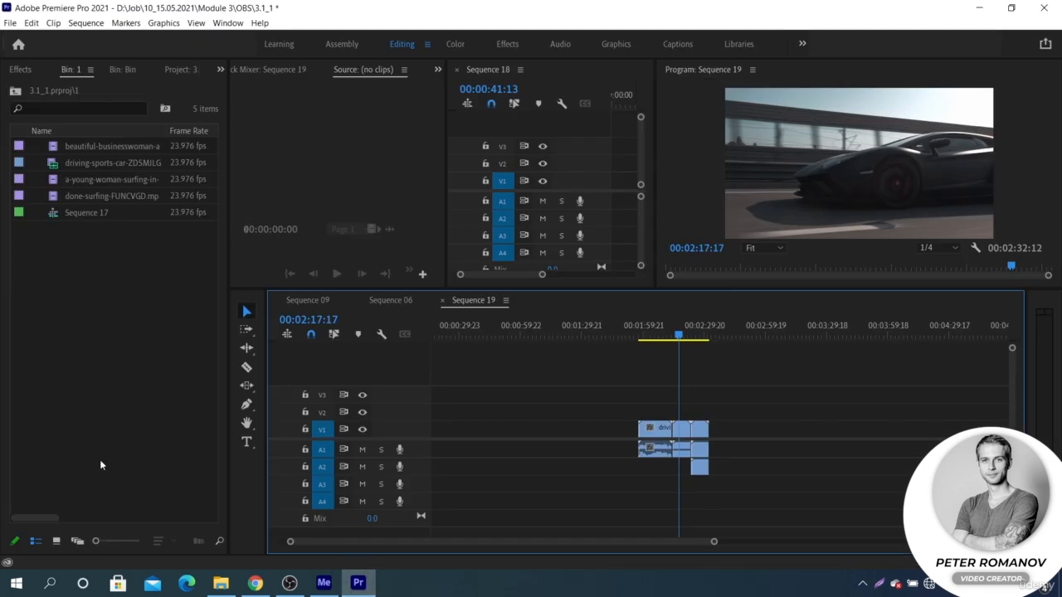
left_click(39, 68)
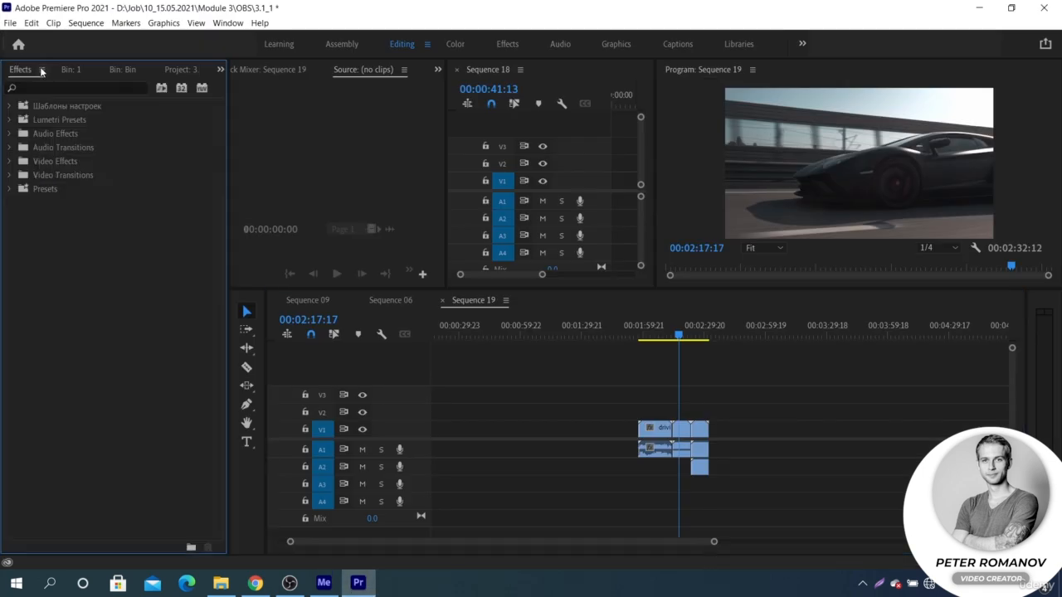
scroll(41, 71, "down", 2)
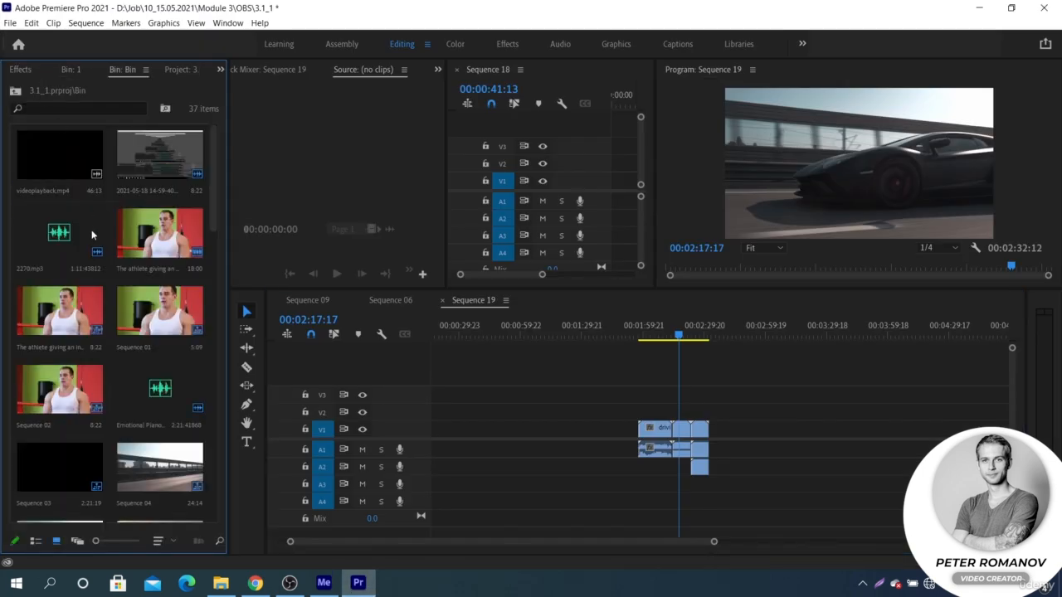
right_click(163, 328)
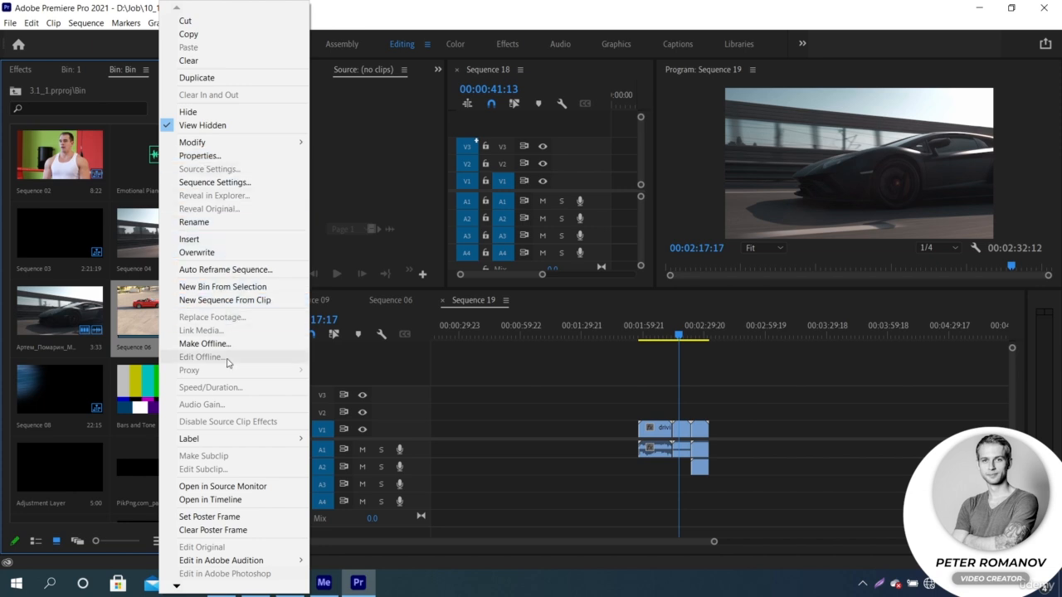
right_click(73, 319)
mouse_move(125, 370)
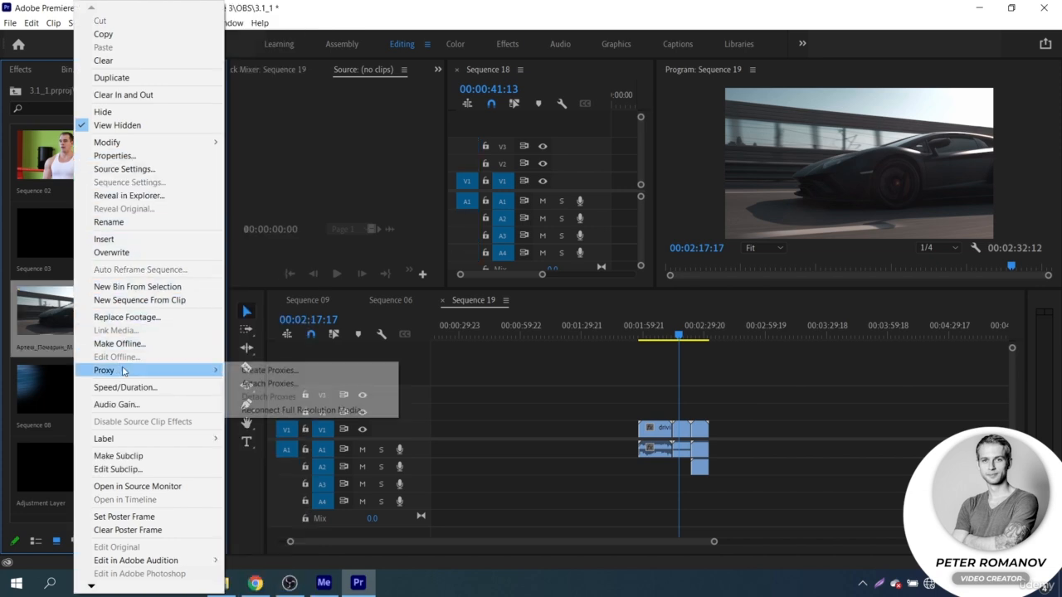
left_click(260, 372)
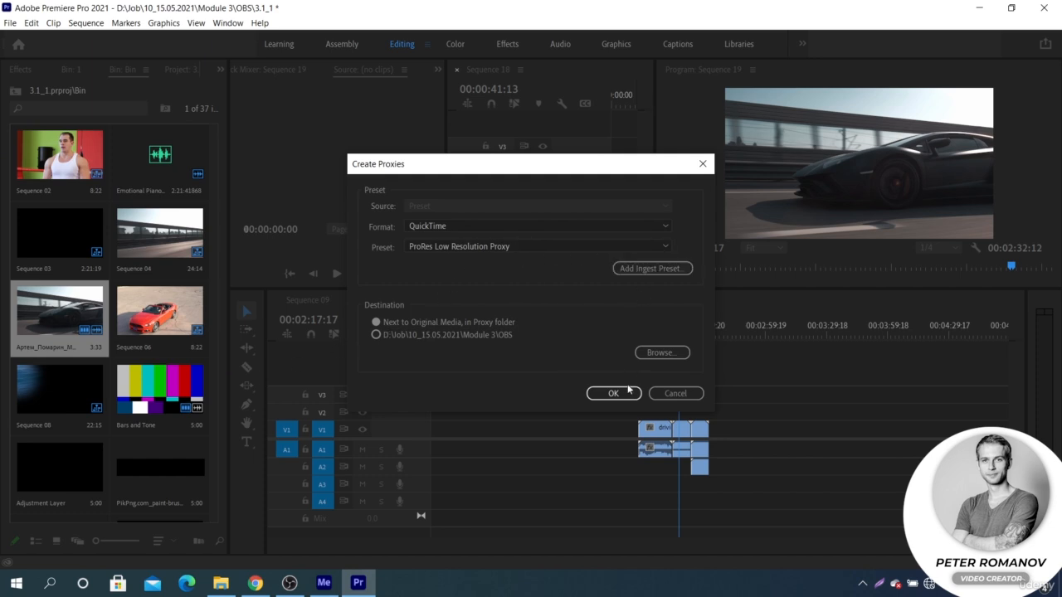
left_click(676, 394)
left_click(324, 583)
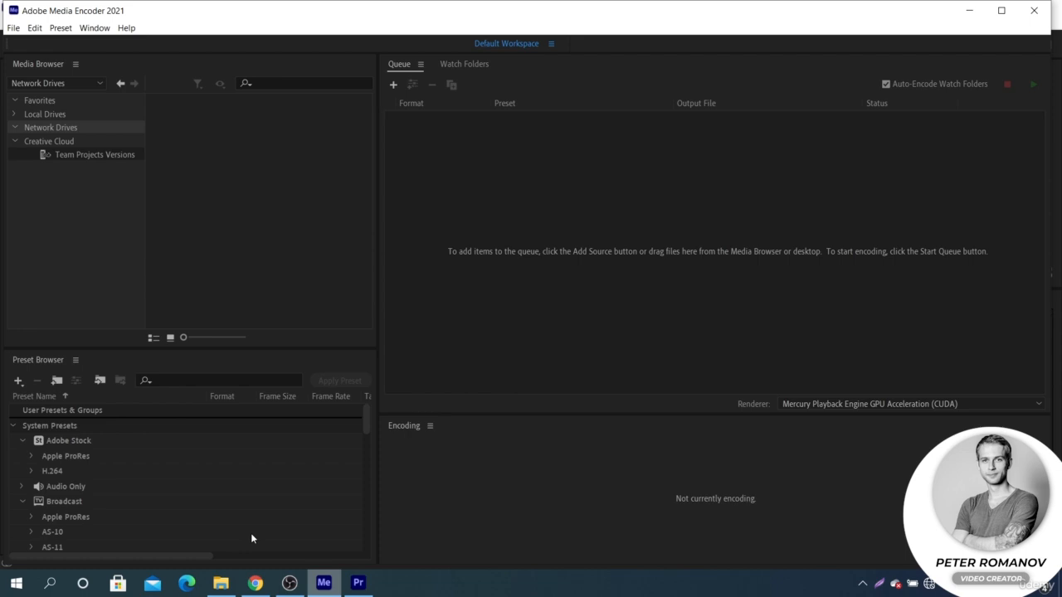
left_click(17, 380)
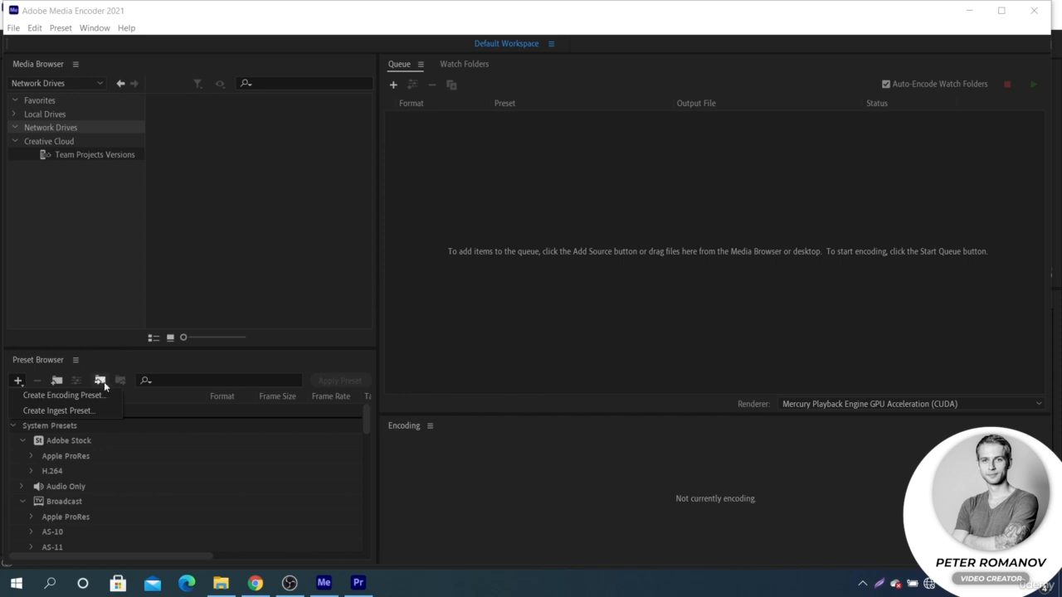
left_click(205, 330)
Step: Turn off automatic encoding of watch folders and add D:\Job\10_15.05.2021\Module 3\OBS as a watch folder
left_click(885, 84)
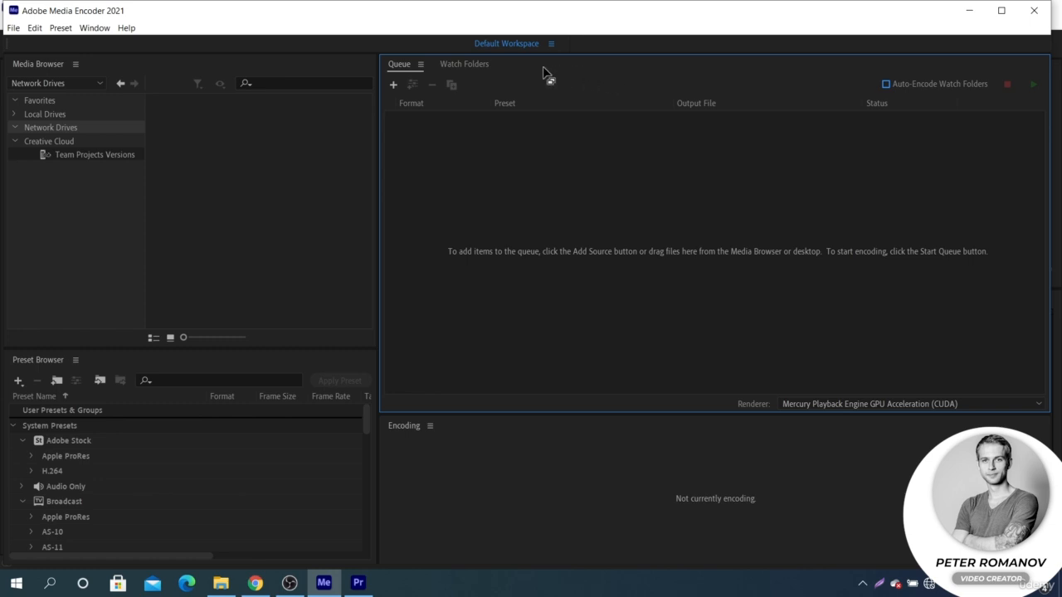
left_click(467, 65)
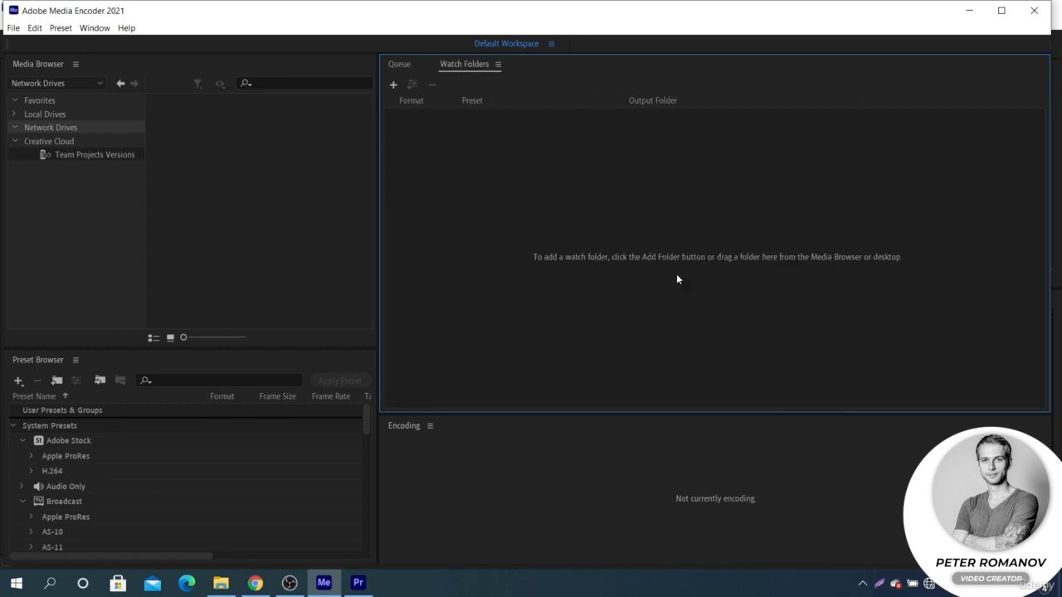
double_click(442, 168)
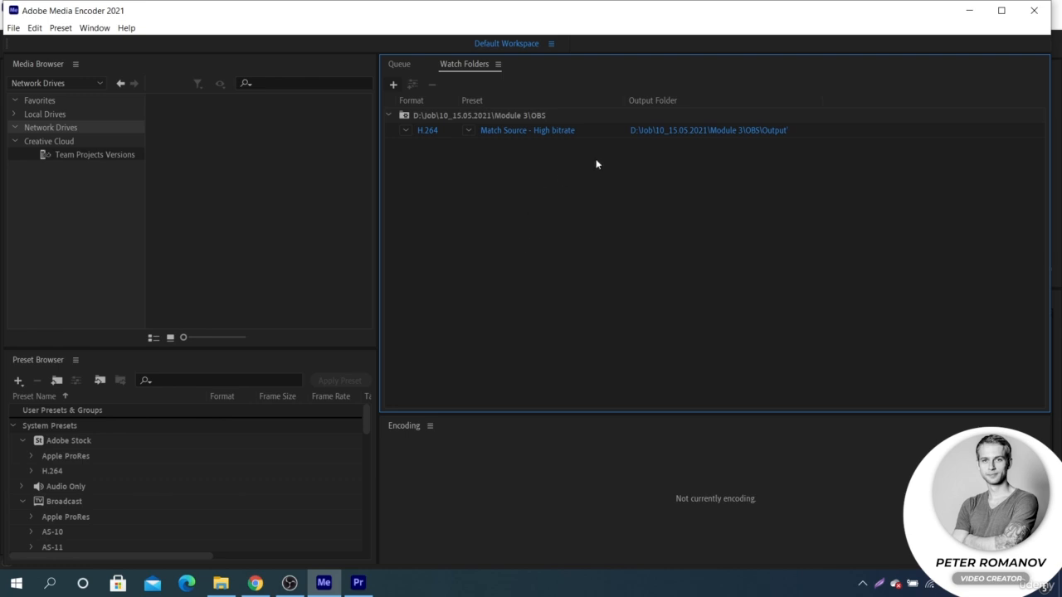
left_click(672, 131)
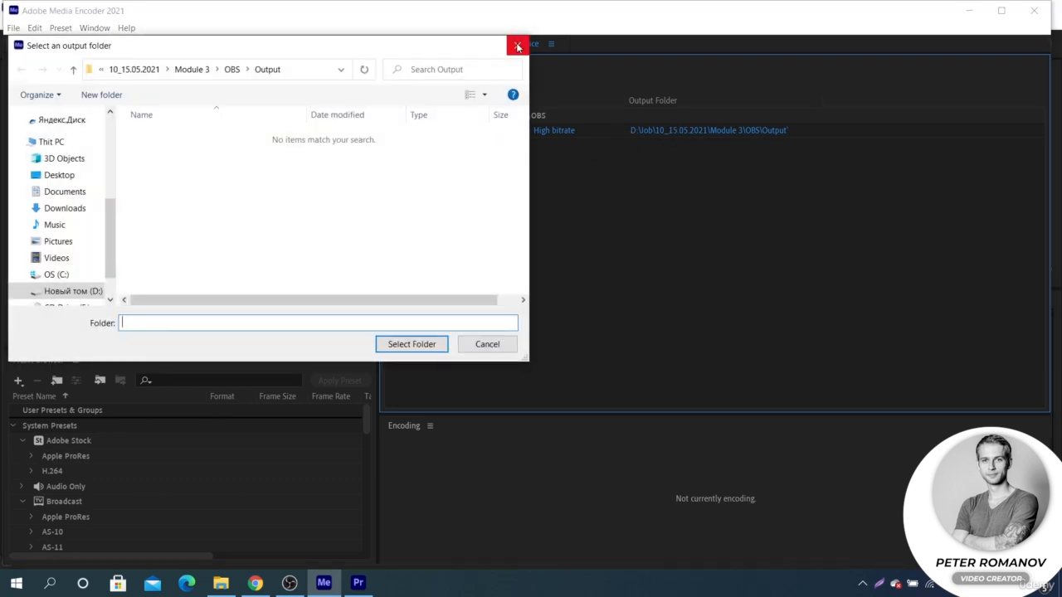
left_click(518, 45)
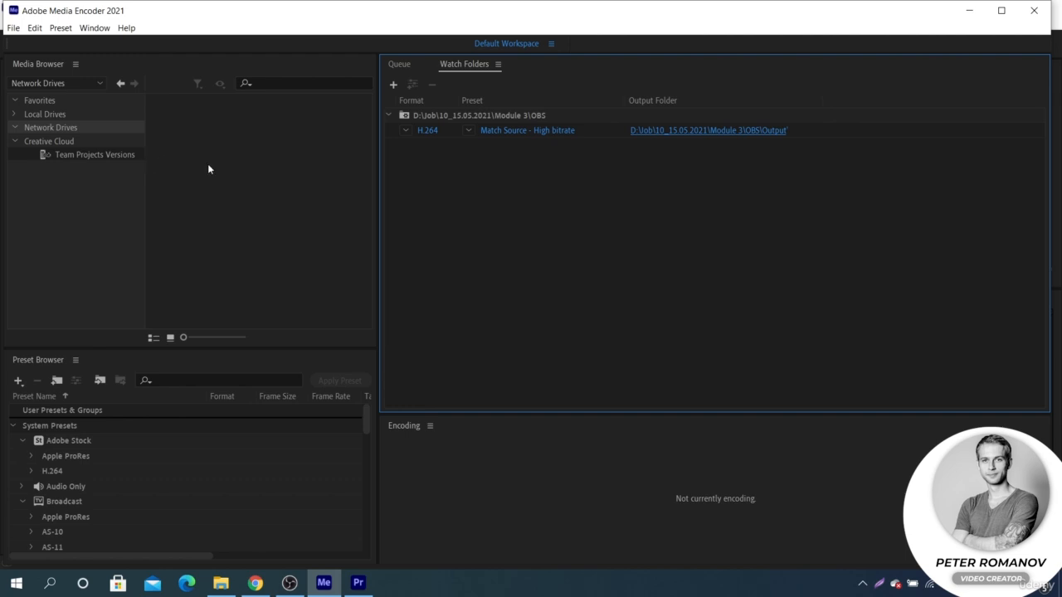
Step: Browse to the Module 3 folder in the Media Browser and look over its files in an enlarged view
left_click(84, 155)
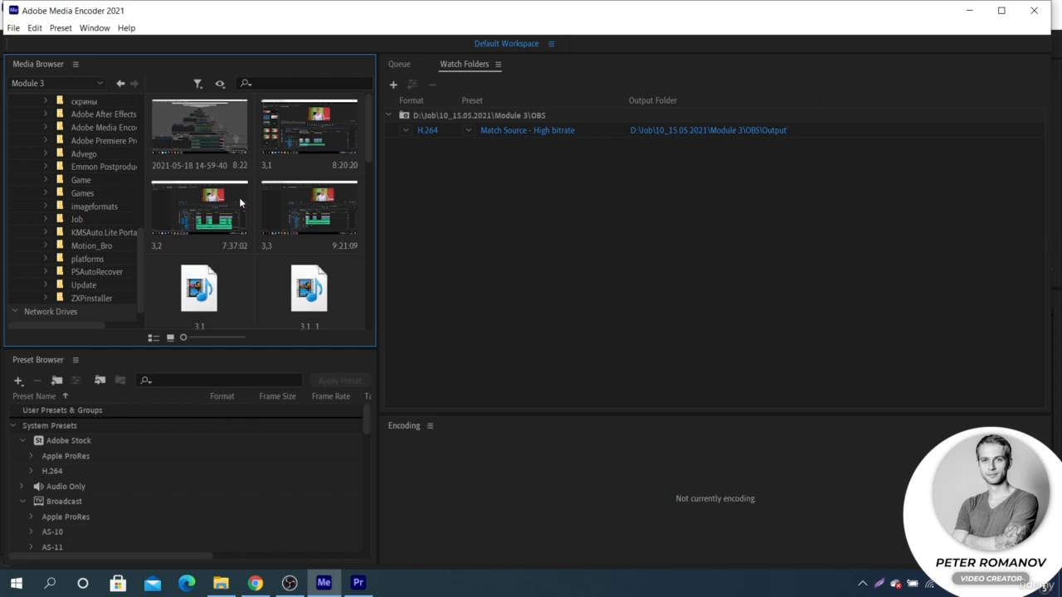
key("grave")
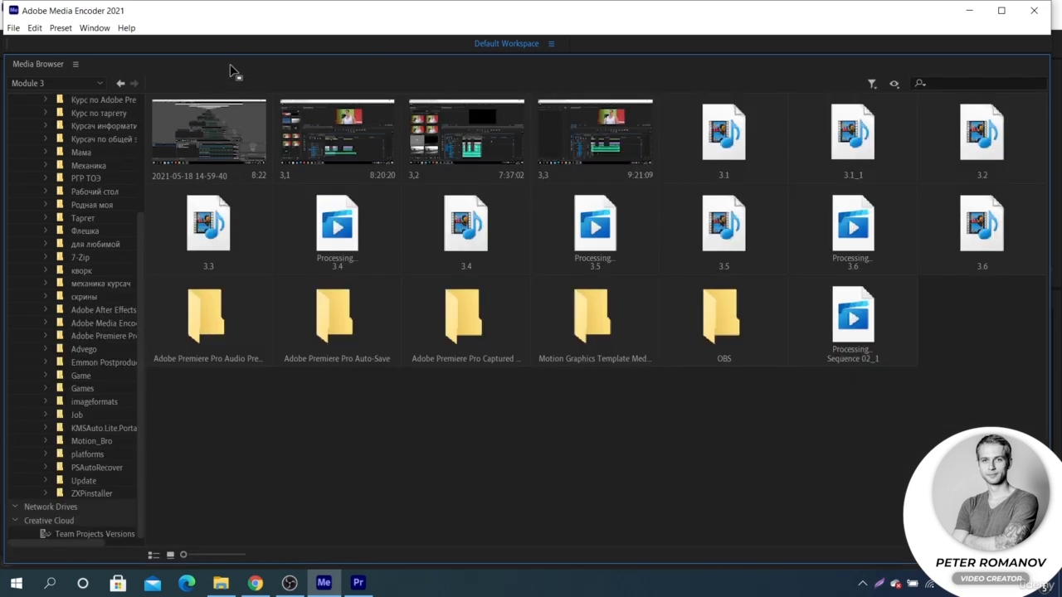
key("grave")
Step: Review the OBS watch folder's H.264 export settings and preset choices, and accept them with Match Source - High bitrate
left_click(528, 131)
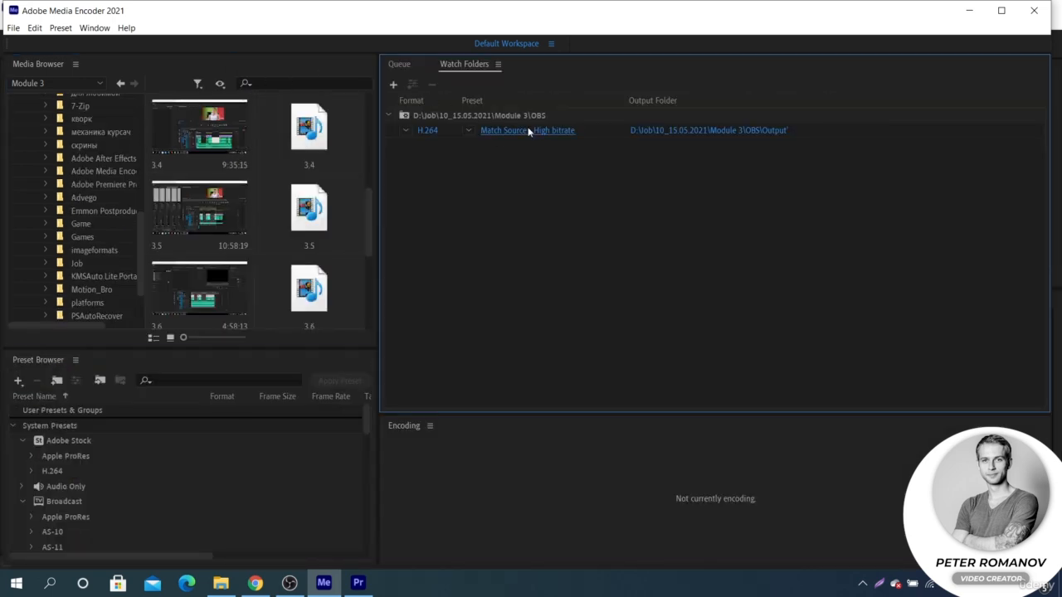
left_click(339, 109)
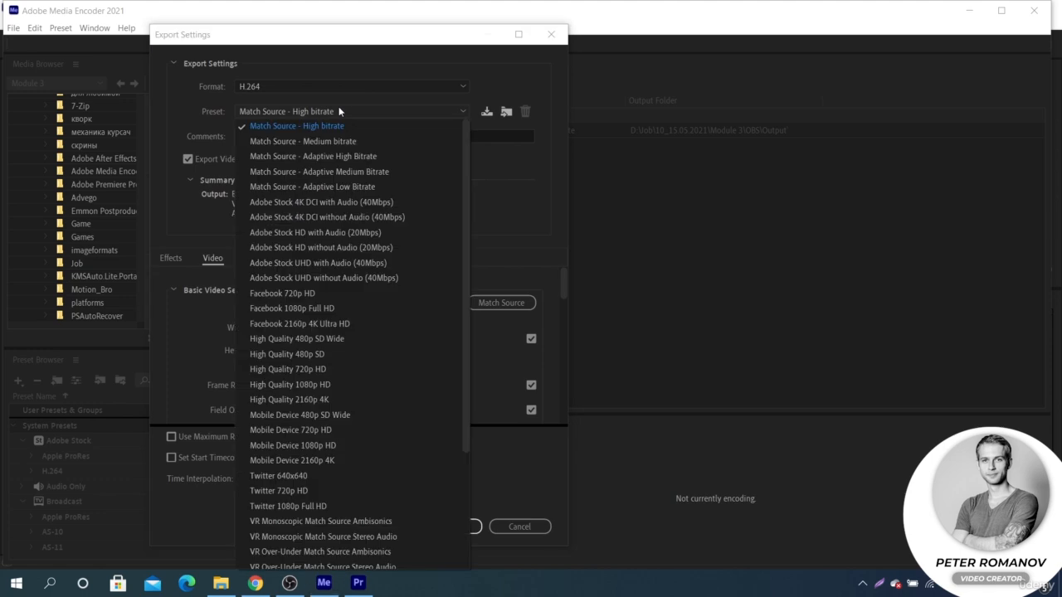
left_click(339, 107)
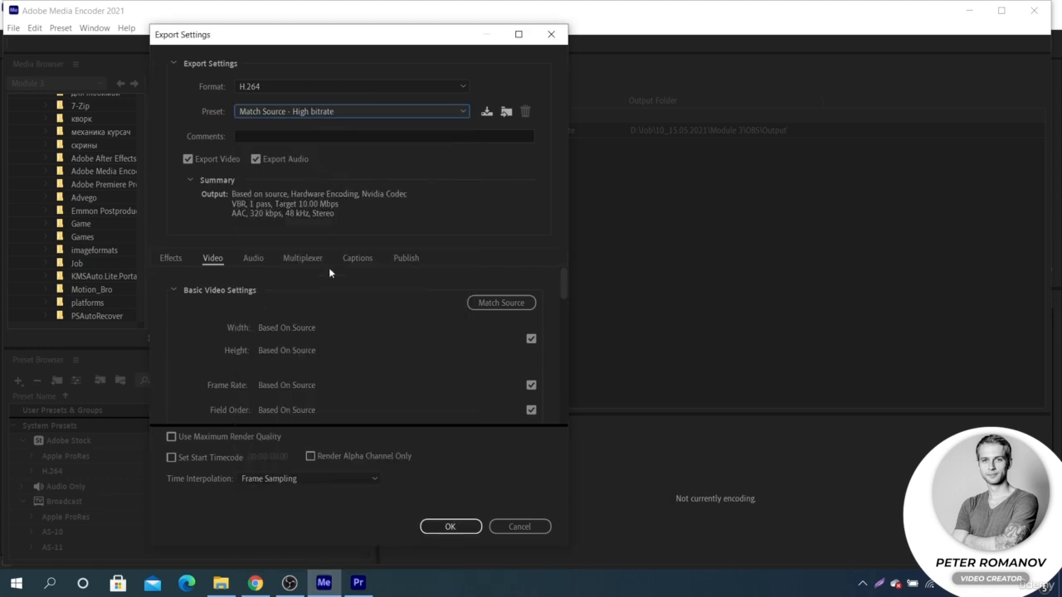
left_click(462, 530)
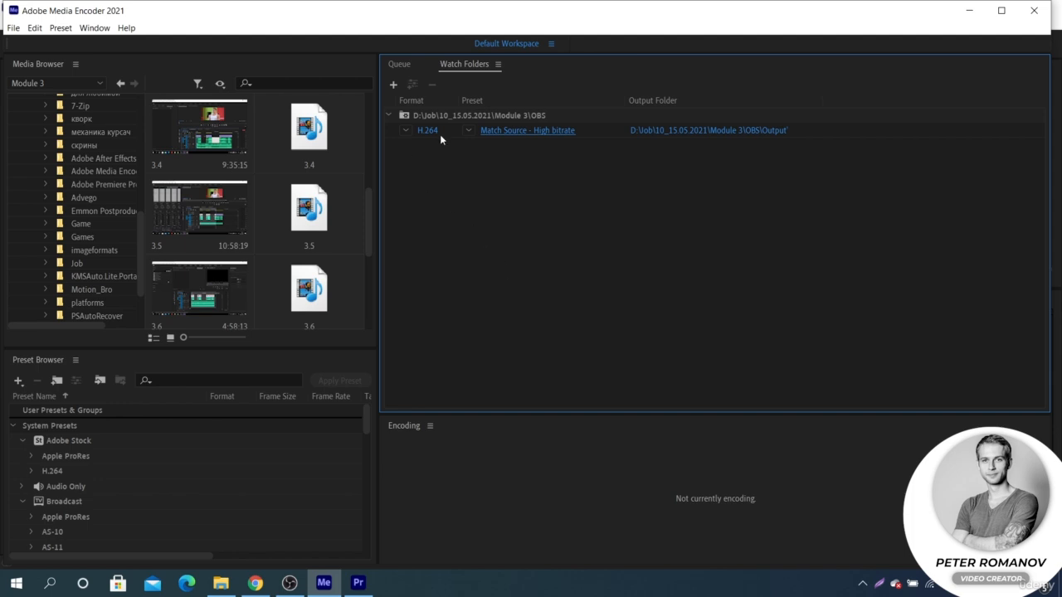
Step: Start encoding the queued watch folder files and pause the queue during Sequence 03
left_click(400, 65)
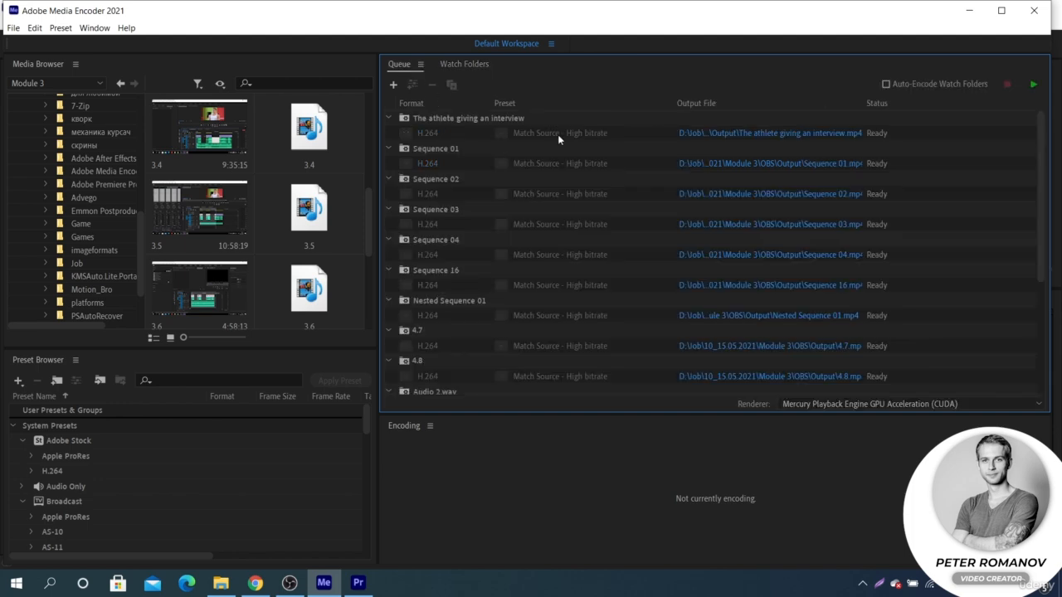
scroll(592, 162, "down", 6)
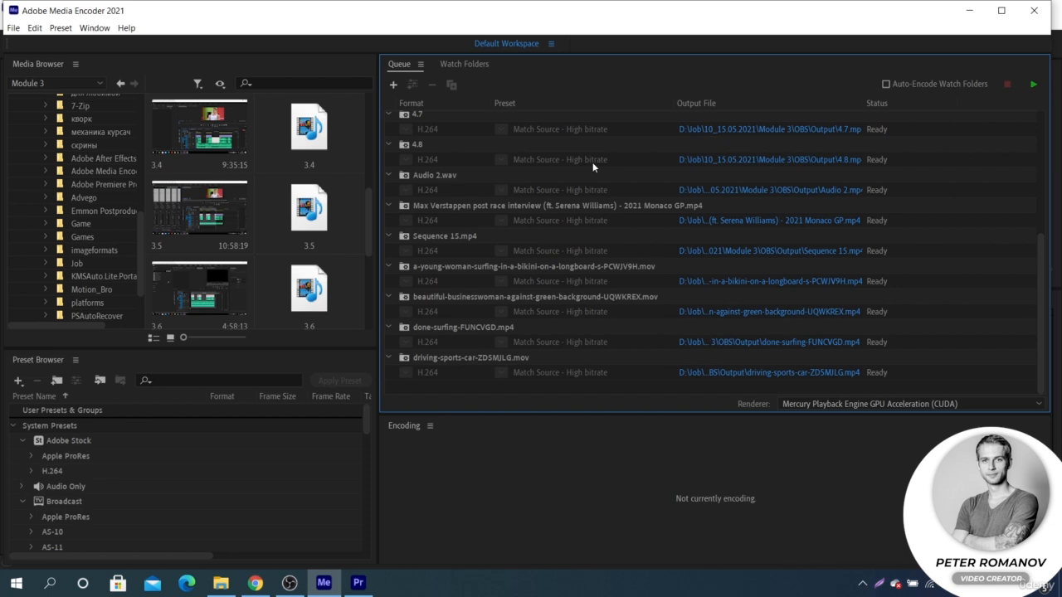
scroll(592, 161, "up", 3)
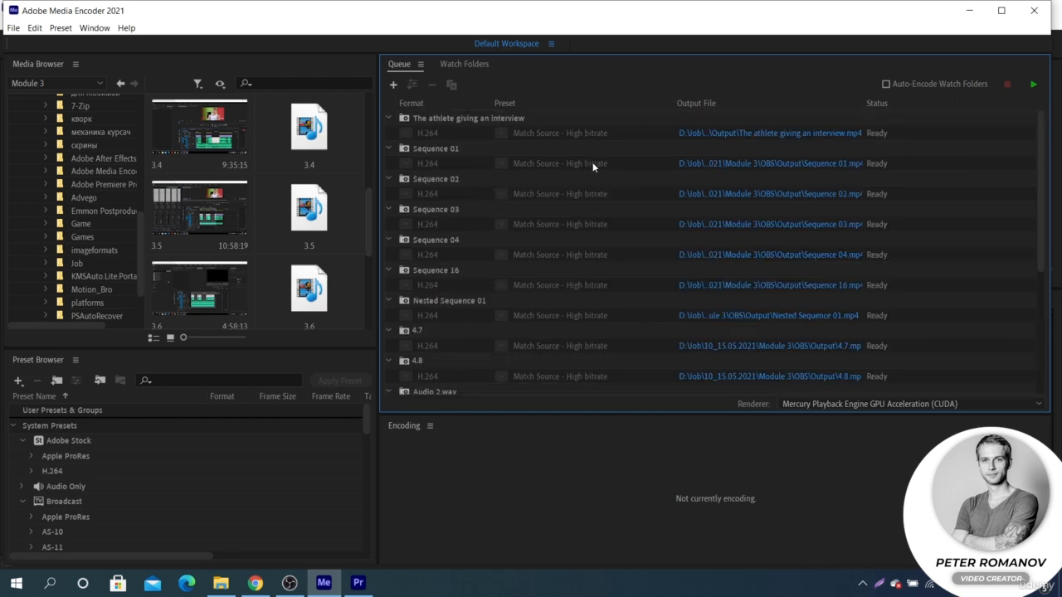
left_click(1033, 85)
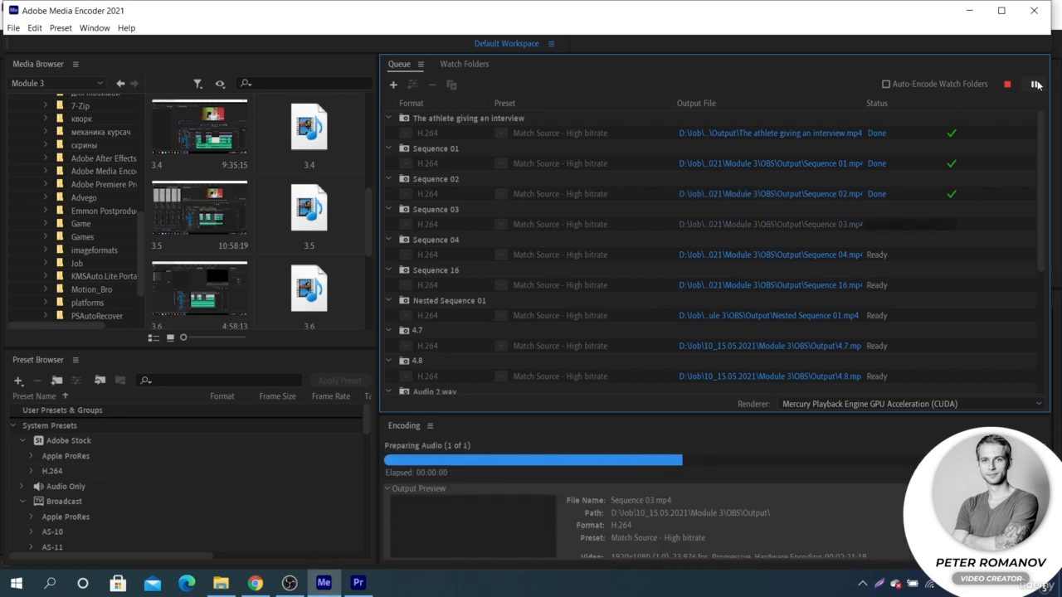
left_click(1037, 85)
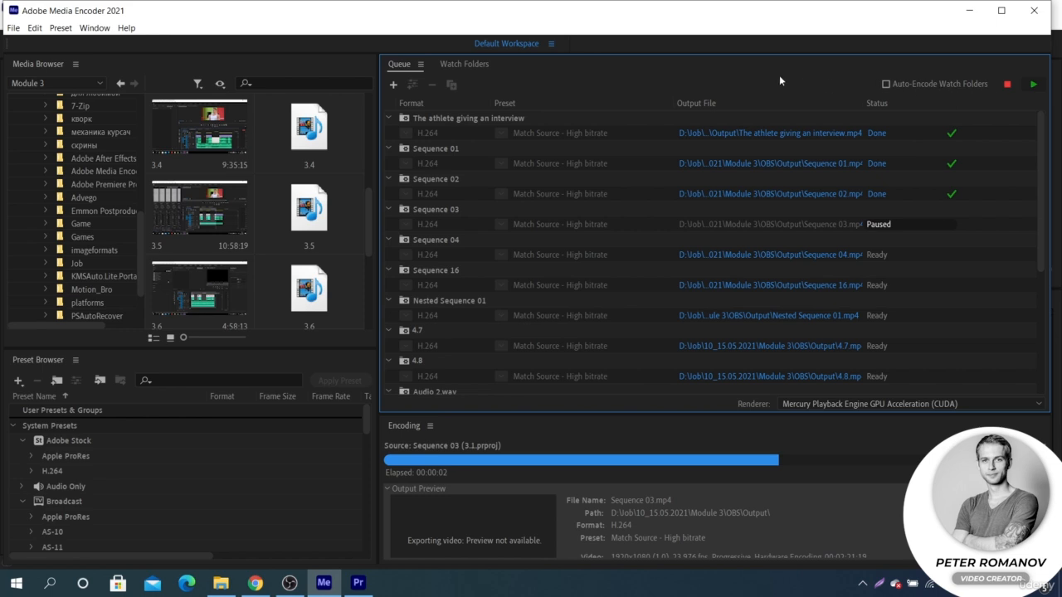
Step: Open the output folder of the encoded file "The athlete giving an interview" to check the exported files
scroll(359, 201, "down", 3)
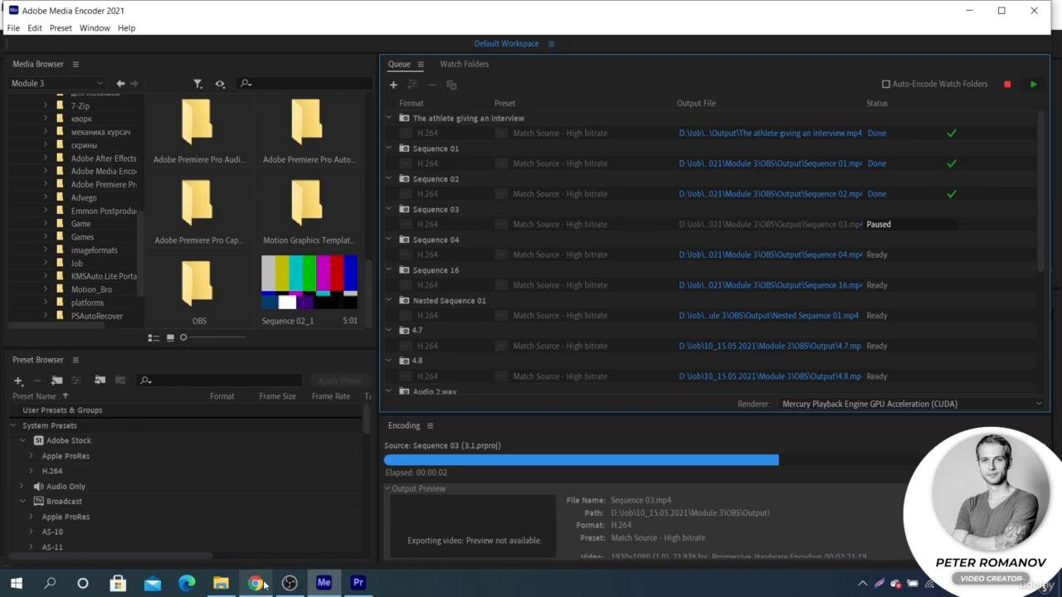
mouse_move(262, 585)
left_click(713, 133)
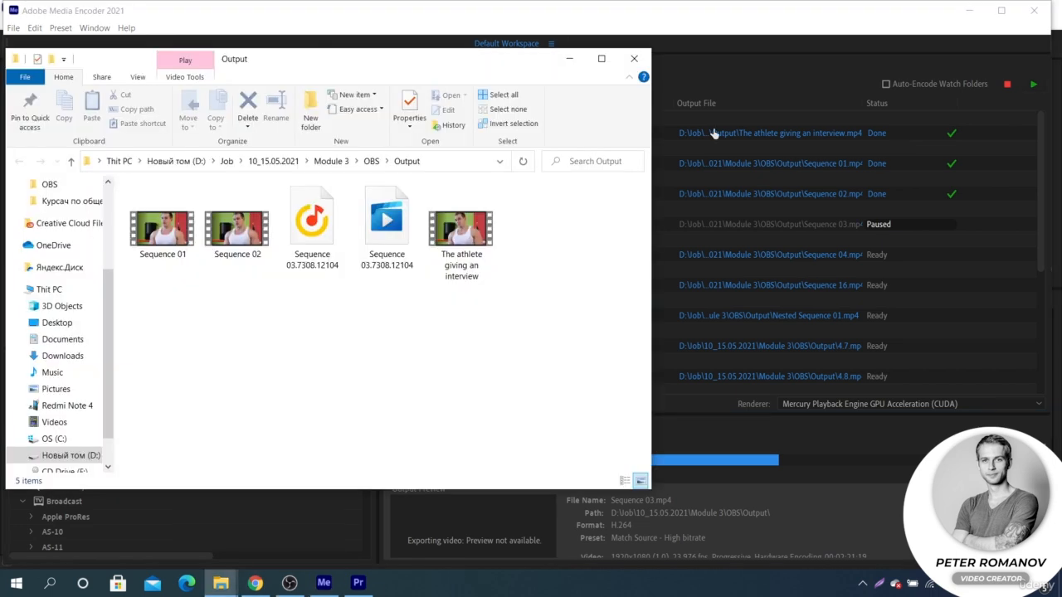